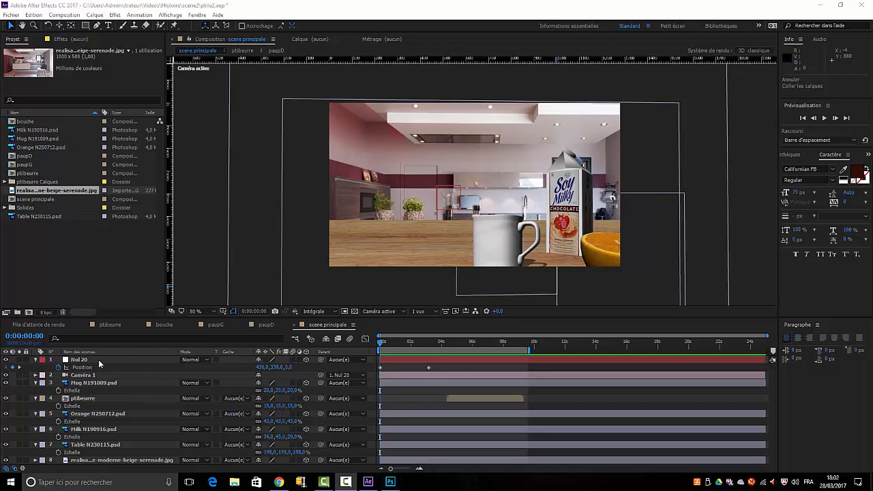
- Collapse all the expanded layers of the scene principale timeline, from Nul 20 down to Table N230115.psd
click(35, 359)
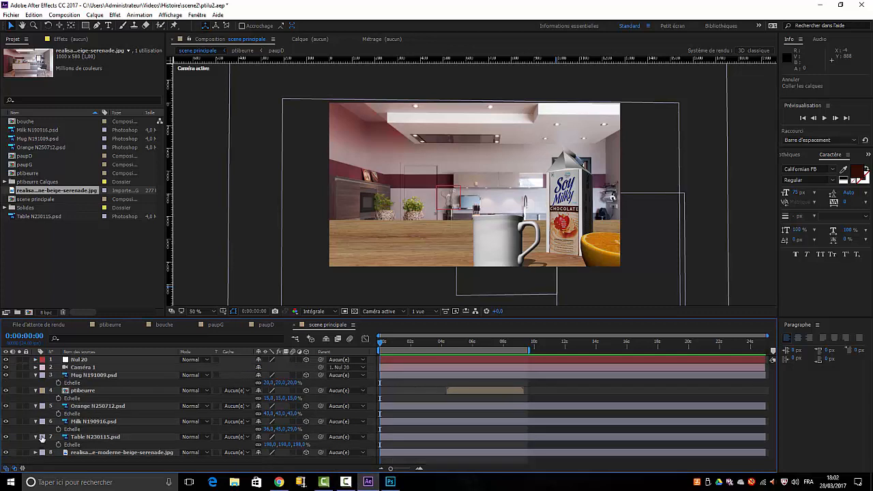
click(35, 375)
click(37, 382)
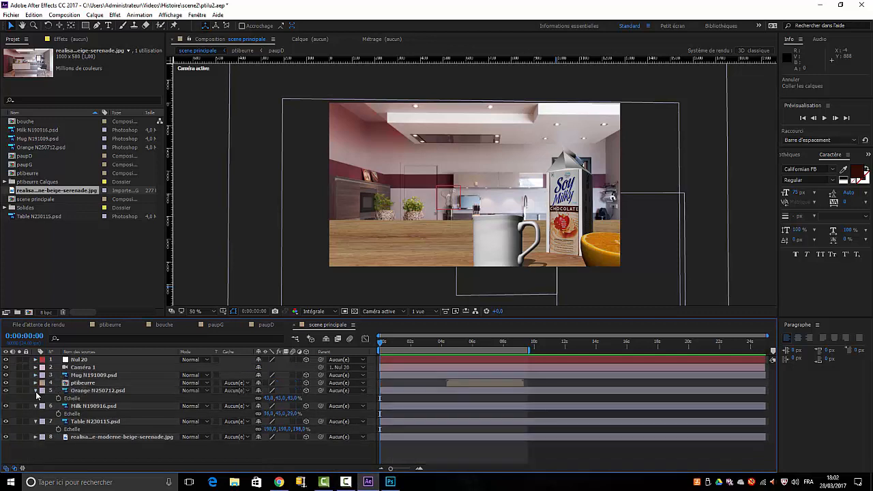
click(36, 391)
click(35, 398)
click(36, 407)
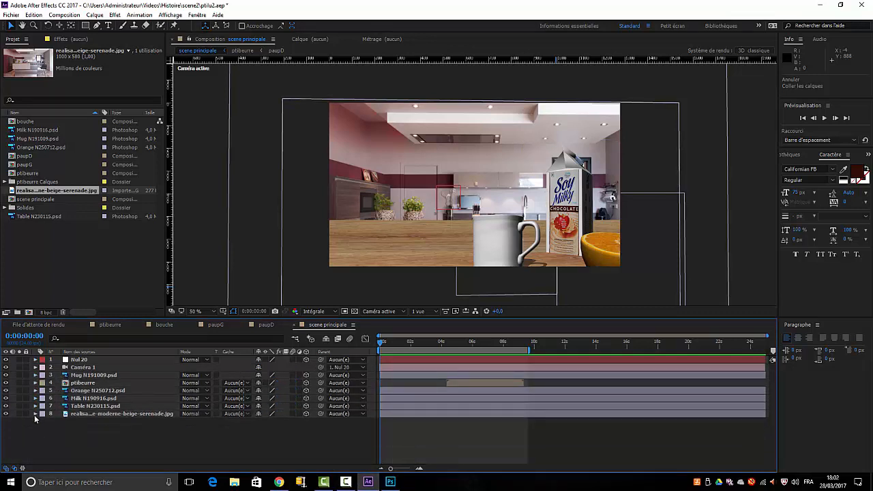
- Preview the scene principale composition from the beginning and stop playback at about 7:22
mouse_move(377, 342)
mouse_down()
mouse_move(508, 356)
mouse_move(361, 355)
mouse_move(435, 348)
mouse_move(504, 358)
mouse_move(380, 354)
mouse_up()
key(space)
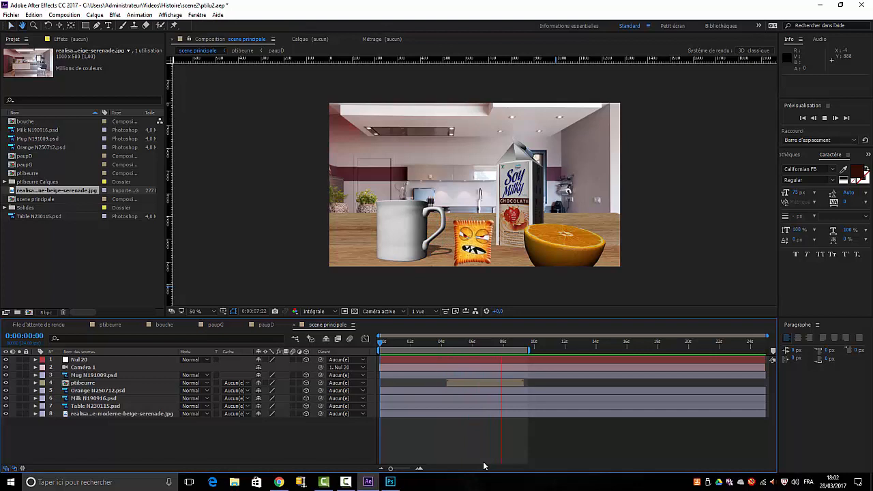
key(space)
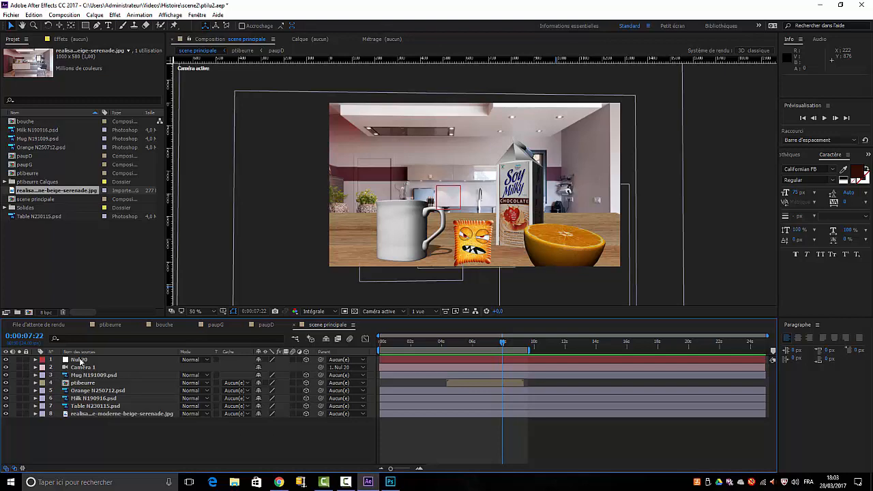
- Switch to Photoshop and examine the butter model's 3D scene: its mesh, active view, infinite light and Butter material
click(390, 482)
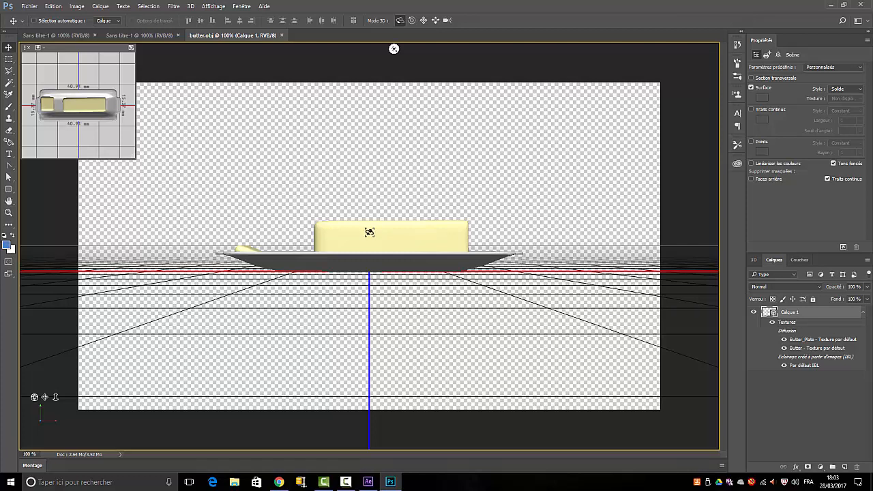
click(754, 260)
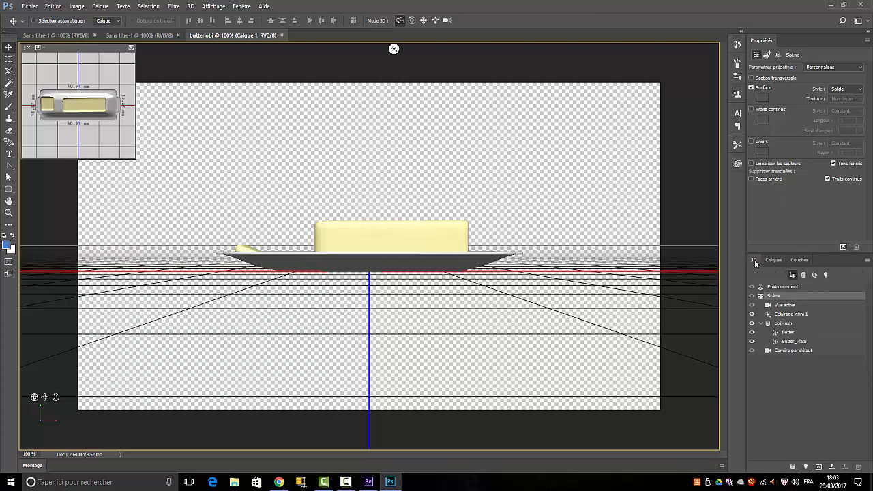
click(782, 323)
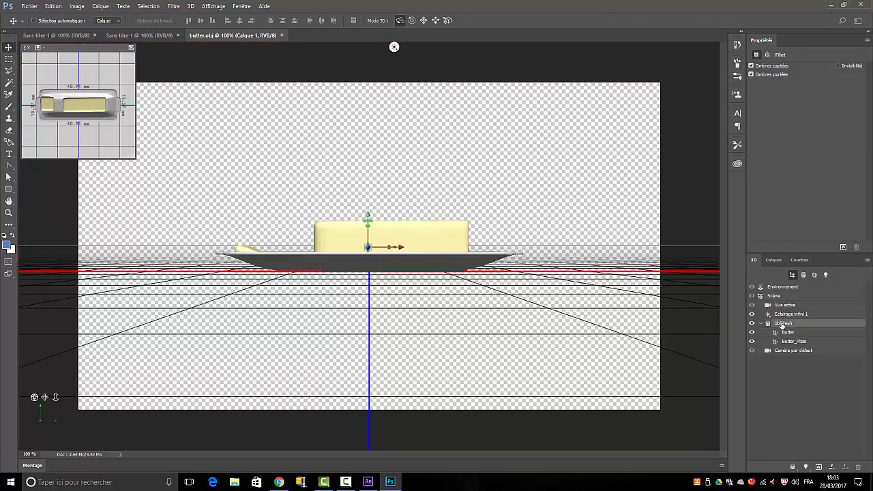
click(785, 306)
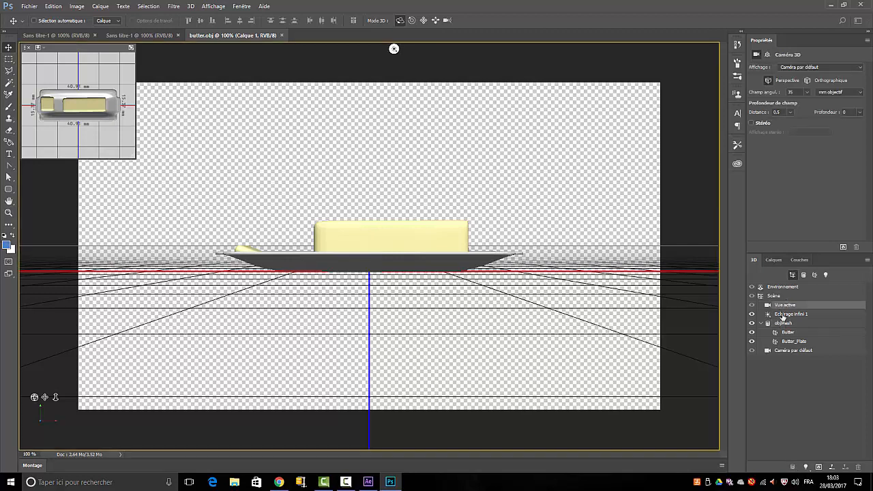
click(785, 314)
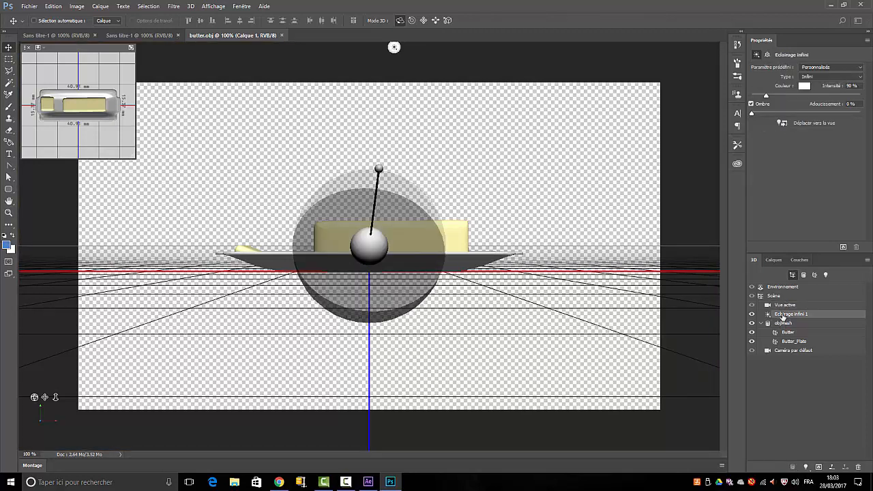
click(789, 332)
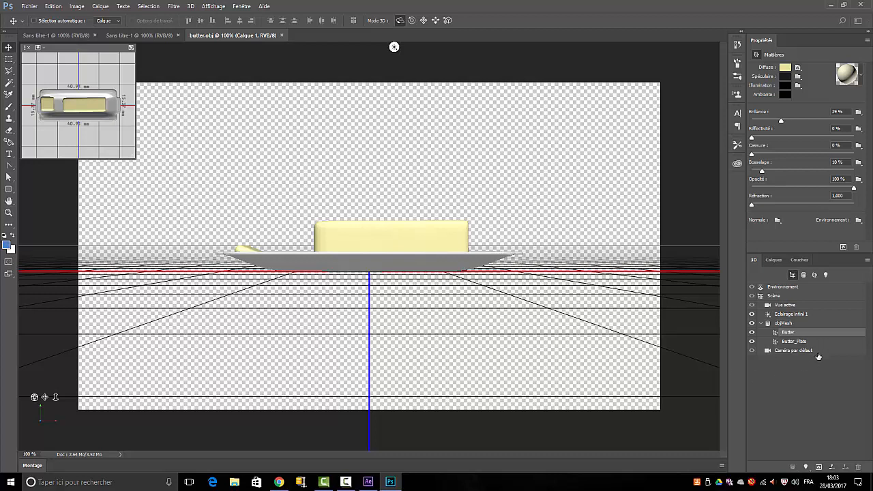
- Set the Butter_Plate material's refraction to 1.213 and its reflectivity to 9%
click(795, 341)
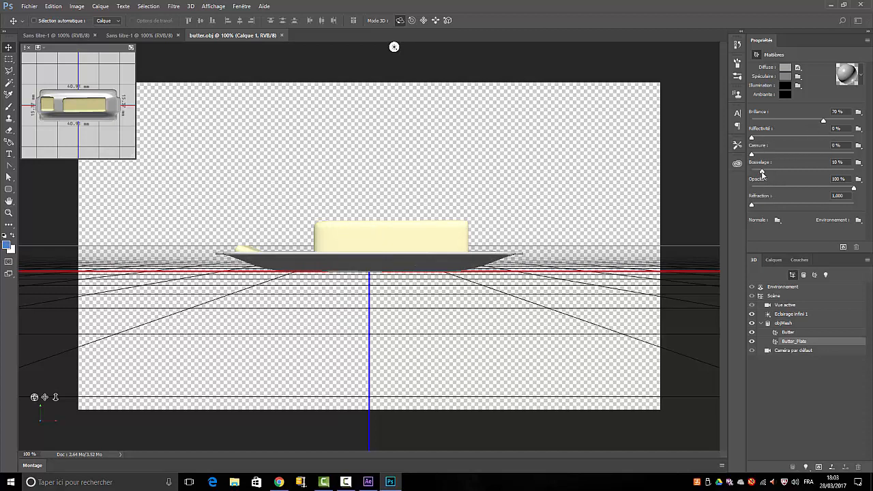
drag(751, 205, 764, 204)
drag(753, 138, 760, 137)
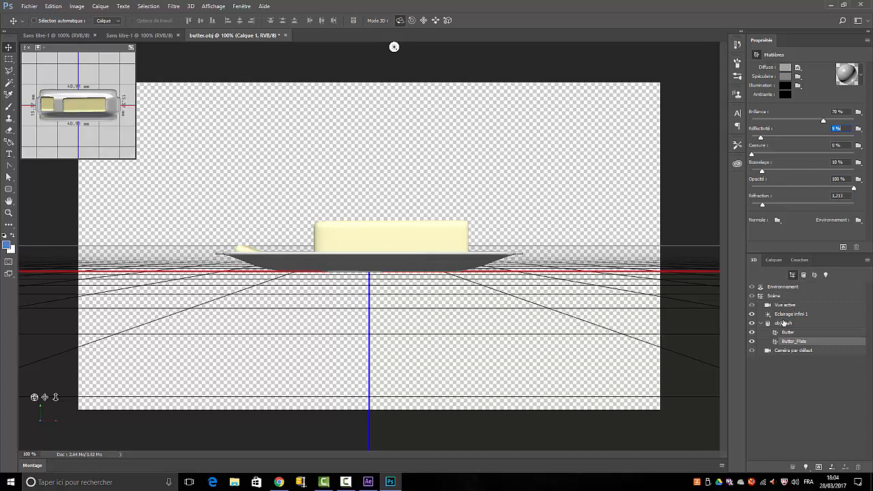
- Show only the meshes in the 3D scene and turn off cast shadows (Ombres portées) for objMesh
click(784, 323)
click(805, 275)
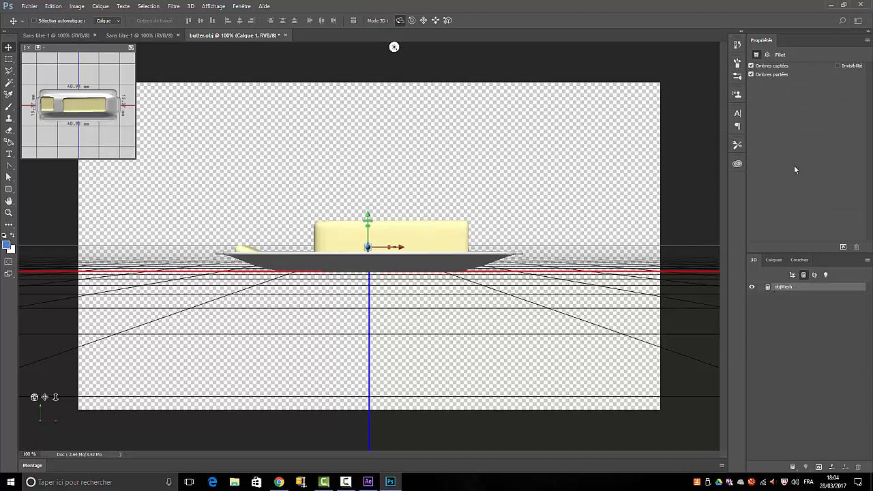
click(752, 75)
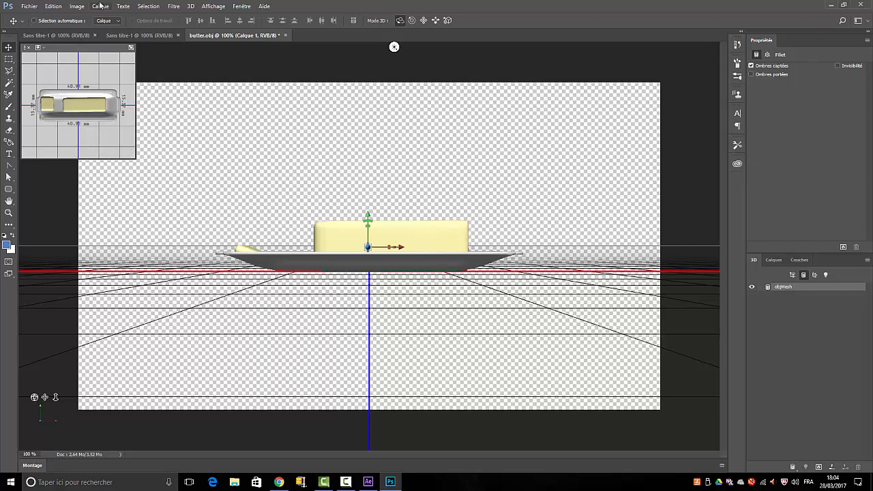
- Start saving the document under a new location and create a folder named beurre in the obj folder of Lexar (F:)
click(26, 9)
click(45, 108)
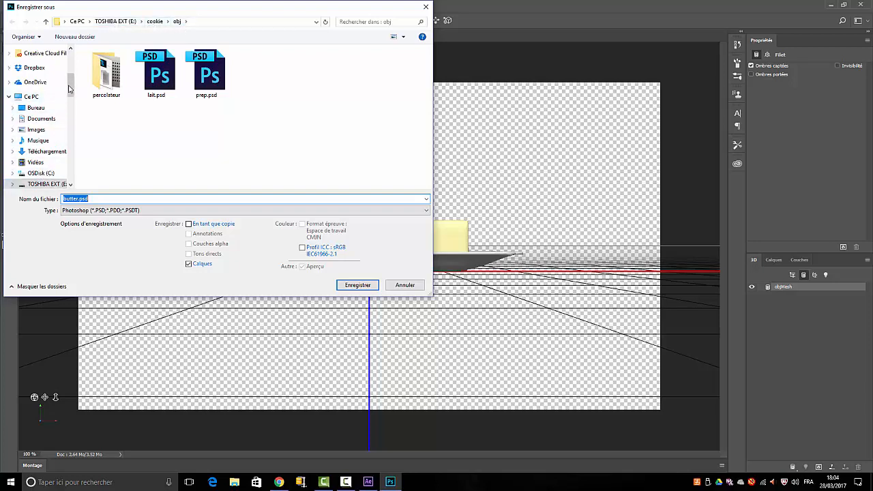
drag(71, 87, 71, 104)
click(29, 131)
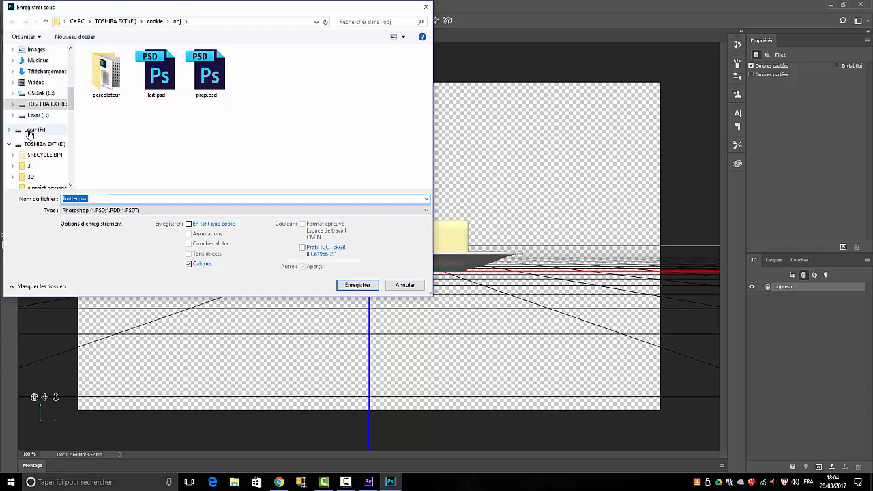
double_click(98, 120)
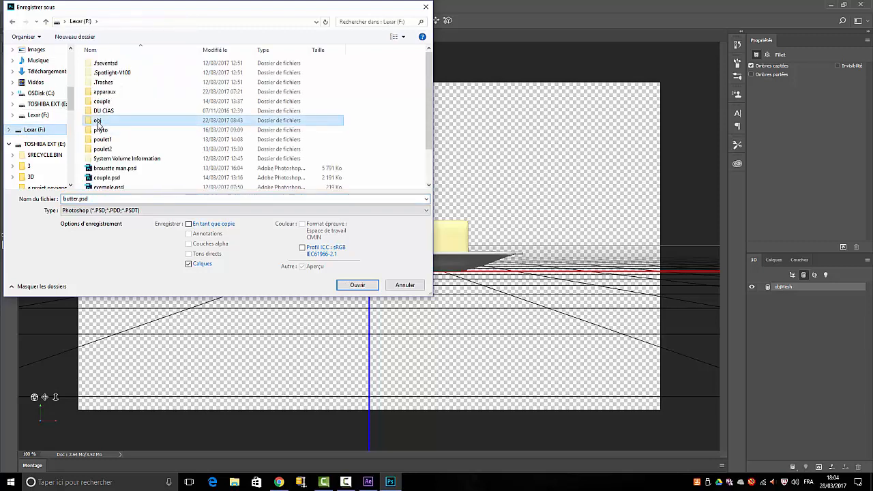
click(82, 37)
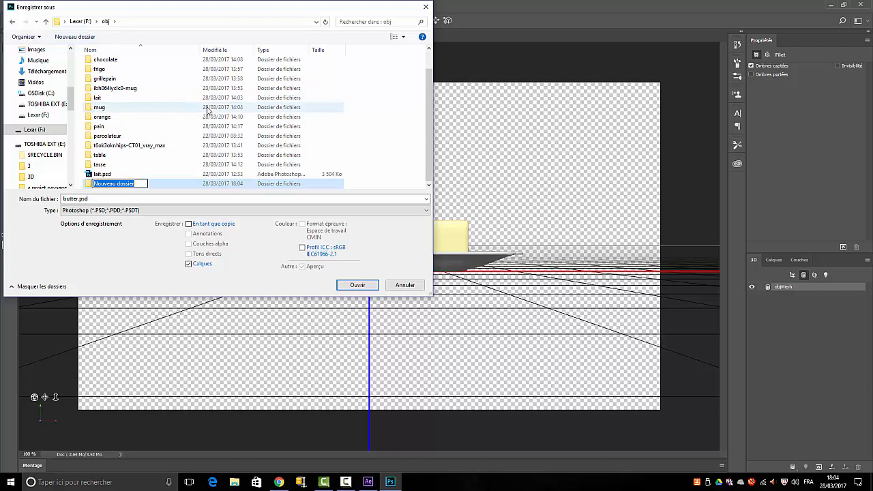
text(beurre)
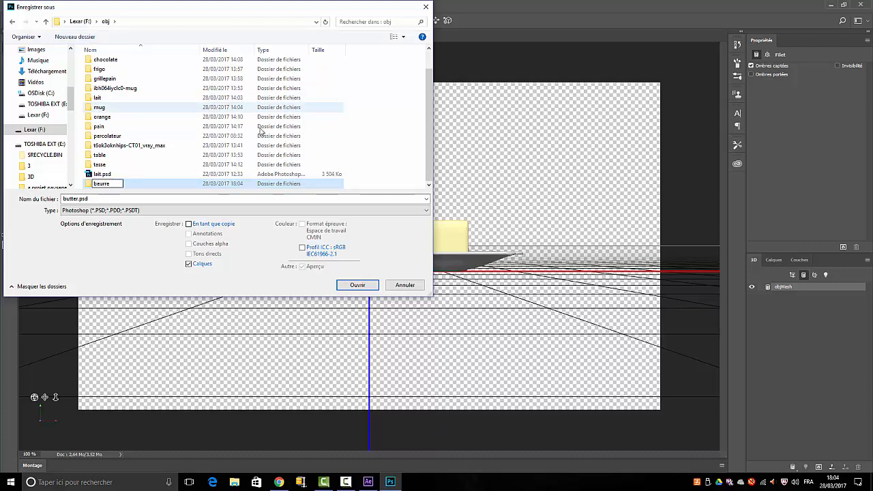
key(Return)
- Save the butter model as butter.psd in the beurre folder with its layers kept, and close Photoshop
click(361, 288)
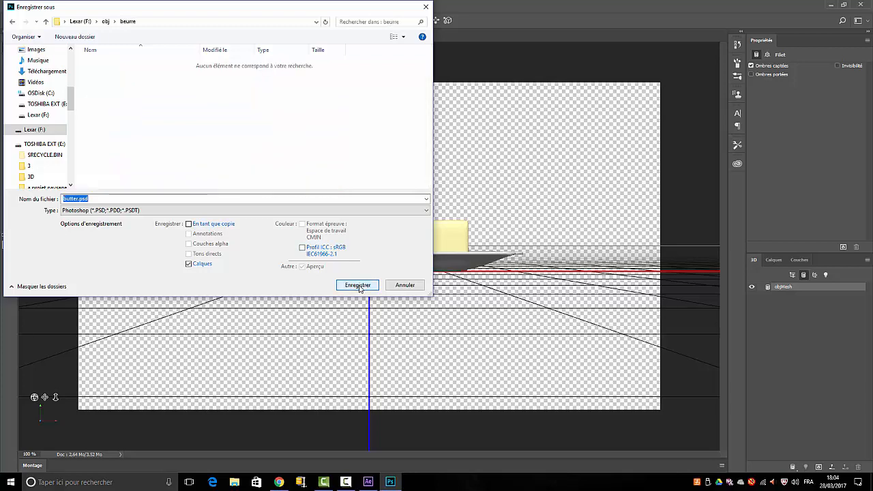
click(359, 285)
click(568, 148)
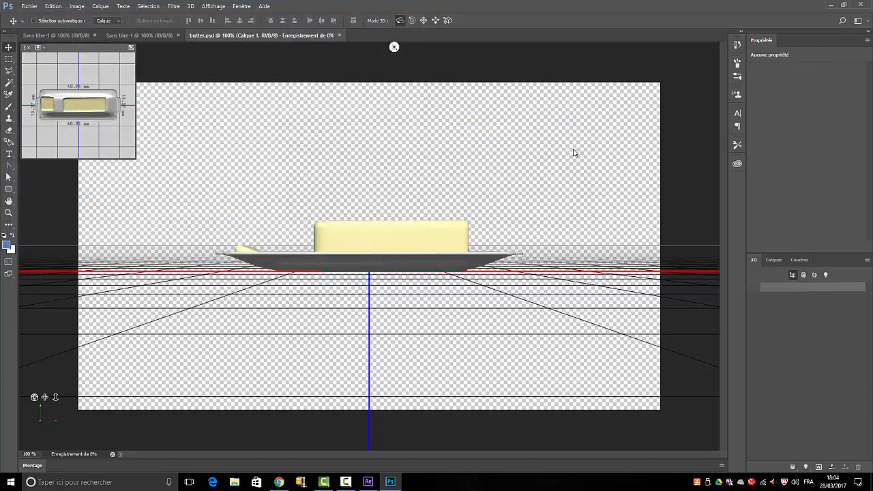
click(862, 6)
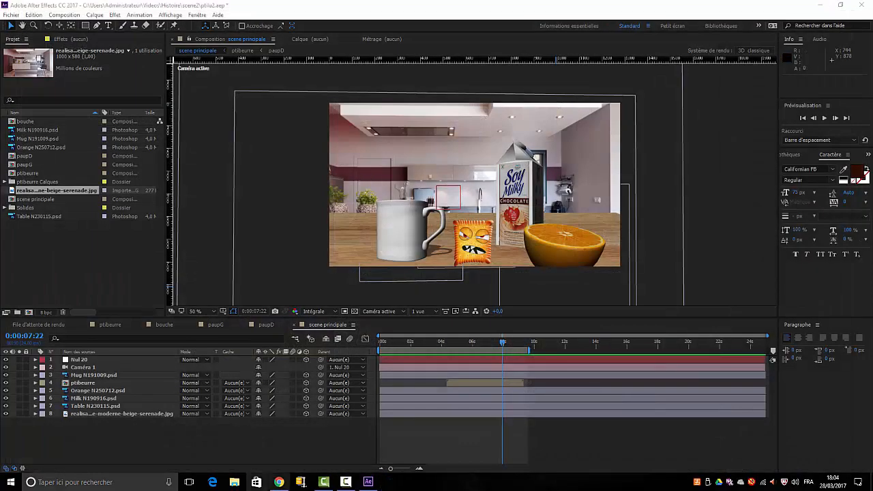
- Browse the Kitchen Ware category of free 3D models on archive3d.net in Chrome, and close the browser
click(278, 482)
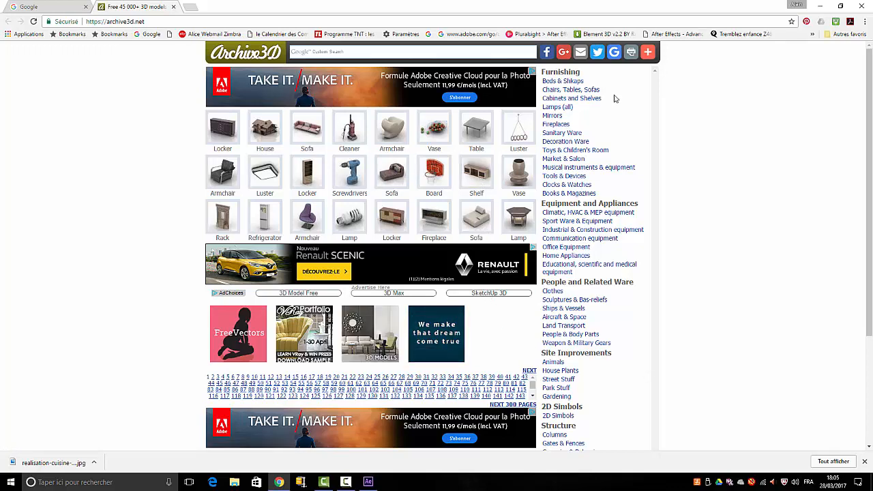
scroll(634, 362, down, 2)
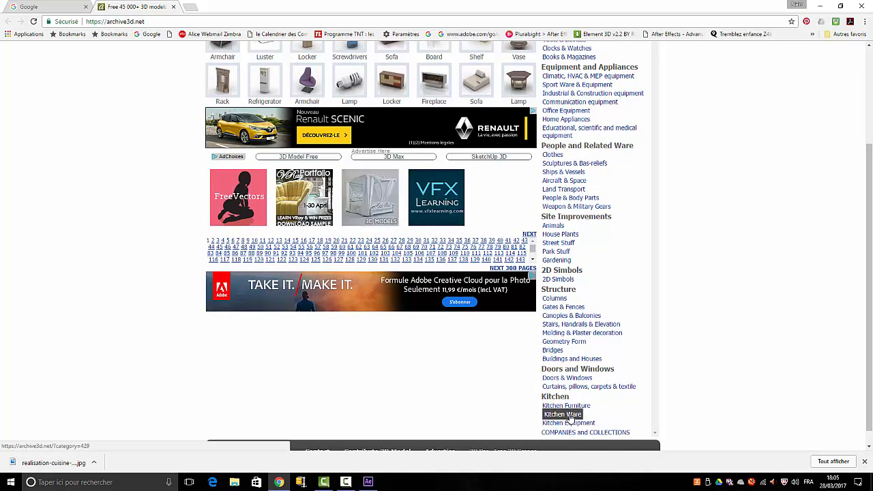
click(571, 418)
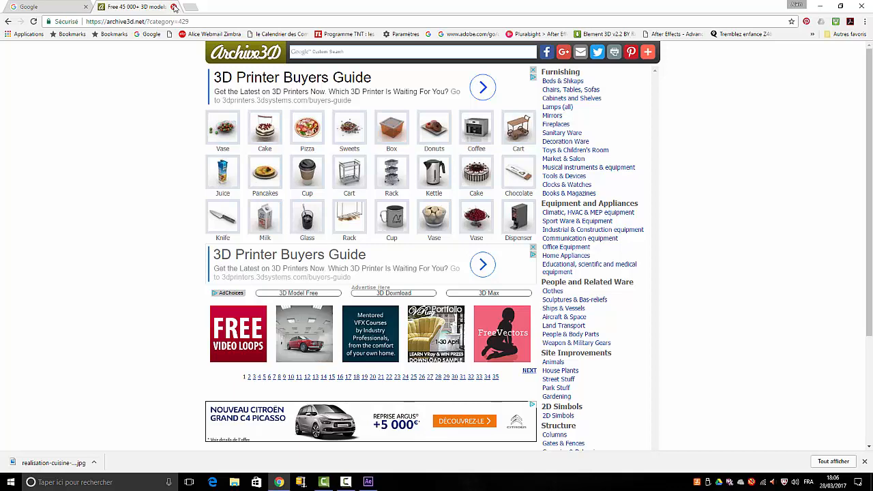
click(863, 6)
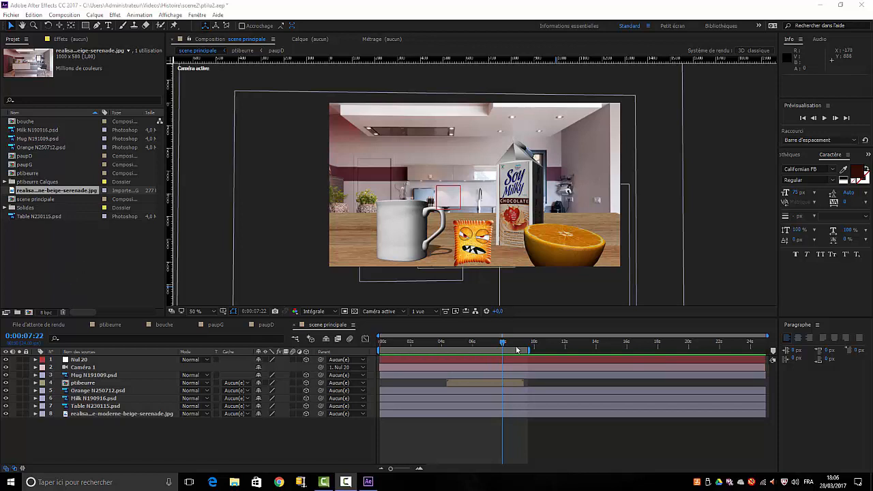
- Return the playhead to 0:00 and import butter.psd from the beurre folder as footage with merged layers
drag(505, 346, 342, 353)
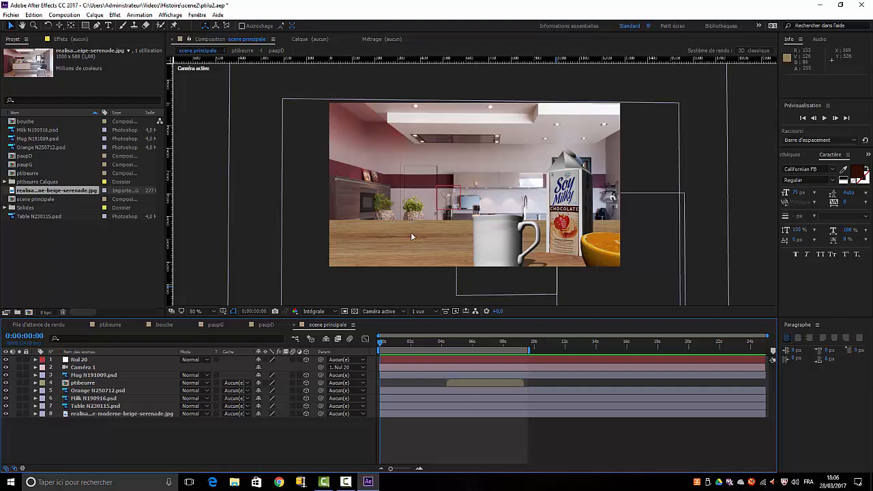
click(63, 257)
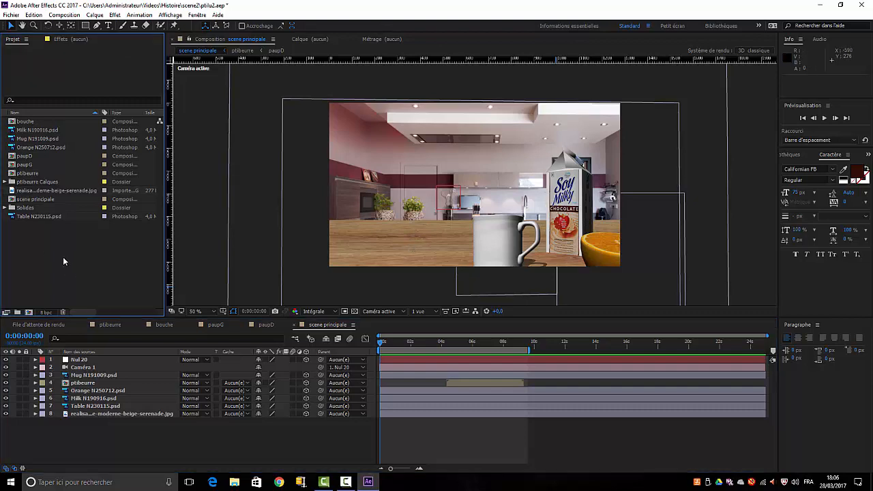
double_click(63, 257)
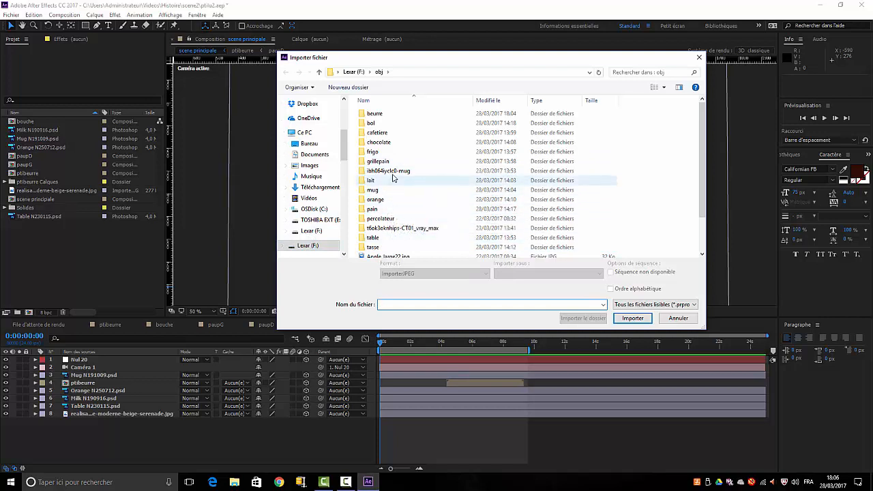
click(376, 117)
double_click(376, 118)
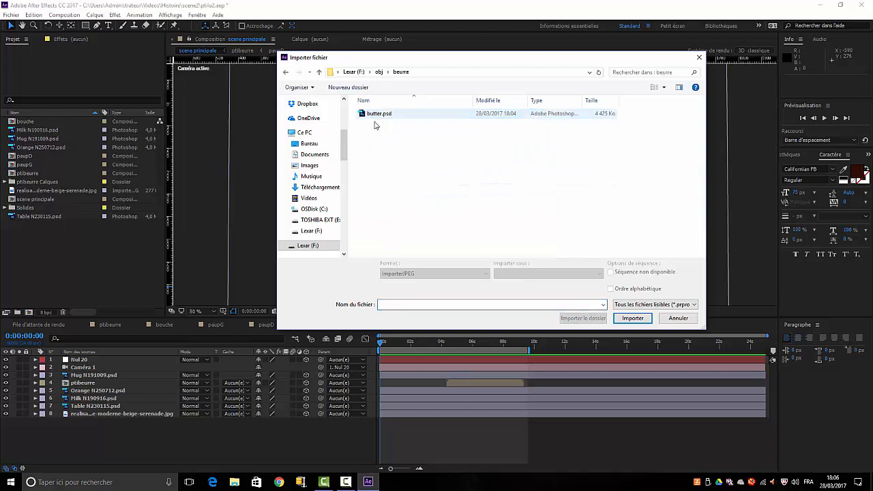
key(Down)
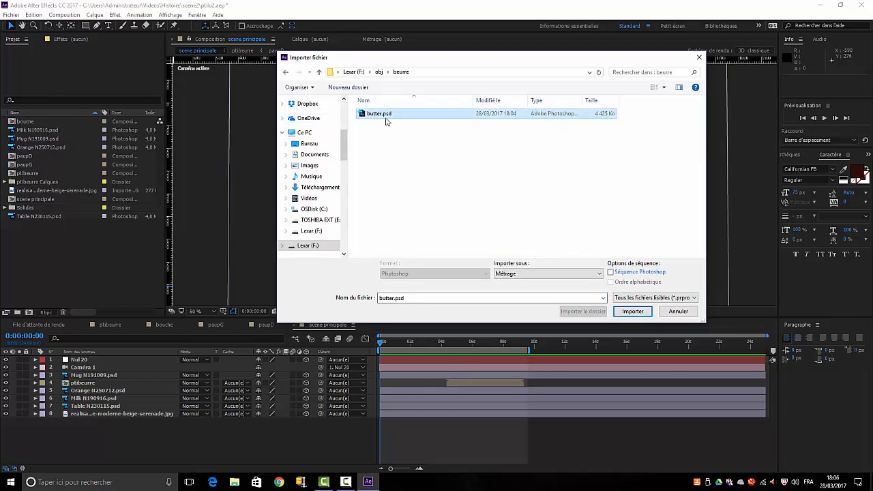
click(633, 313)
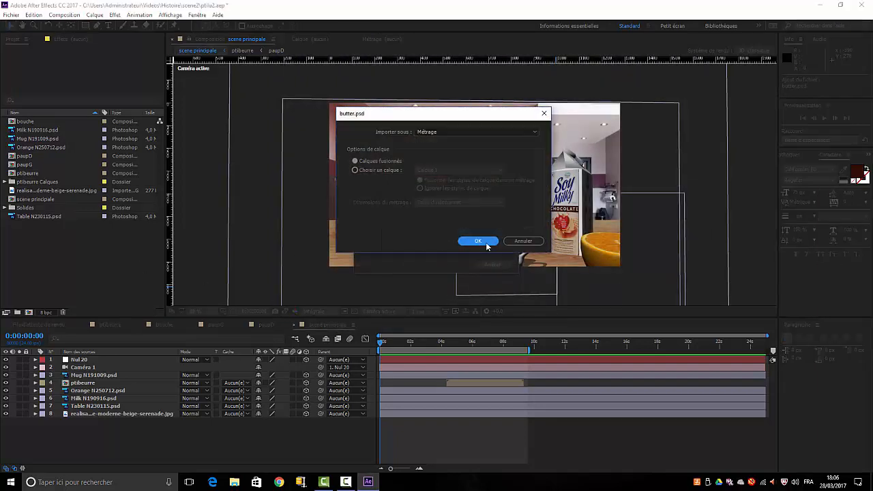
click(479, 241)
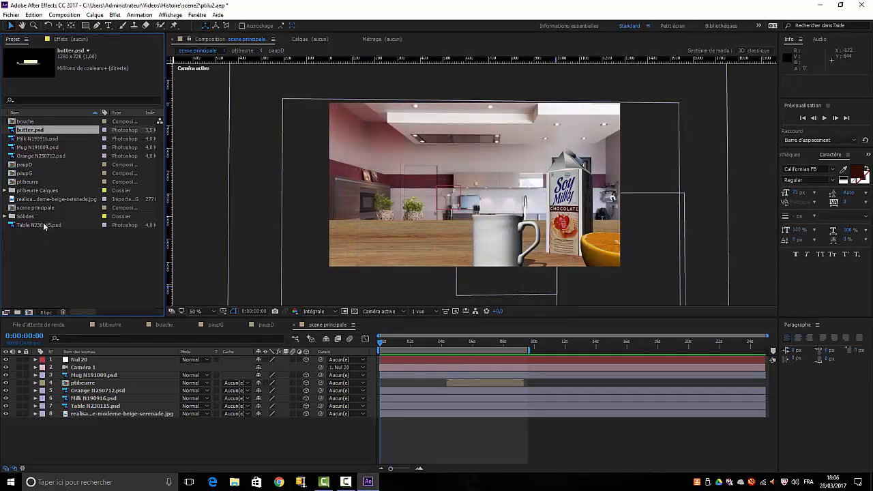
- Add a second Table N230115.psd layer to the scene principale timeline, directly beneath the Milk N190916.psd layer
drag(43, 225, 86, 400)
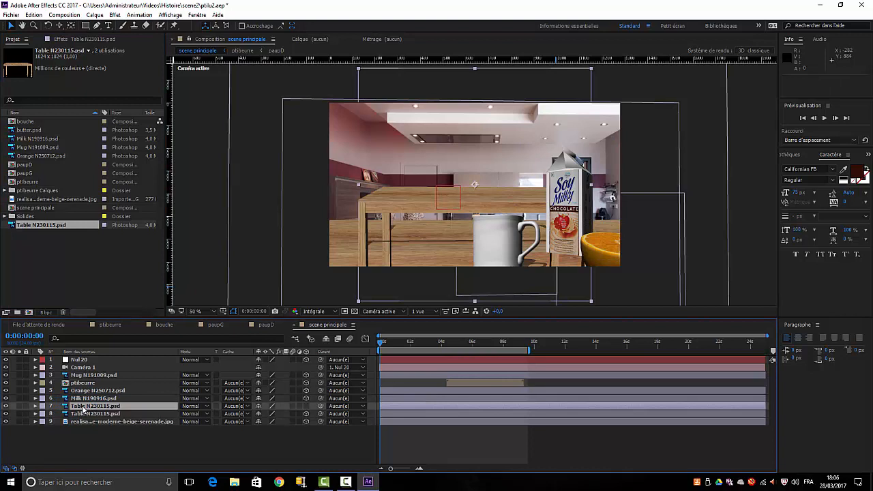
- Replace the upper Table N230115.psd layer with butter.psd, directly beneath the Milk N190916.psd layer, as a 3D layer
key(Delete)
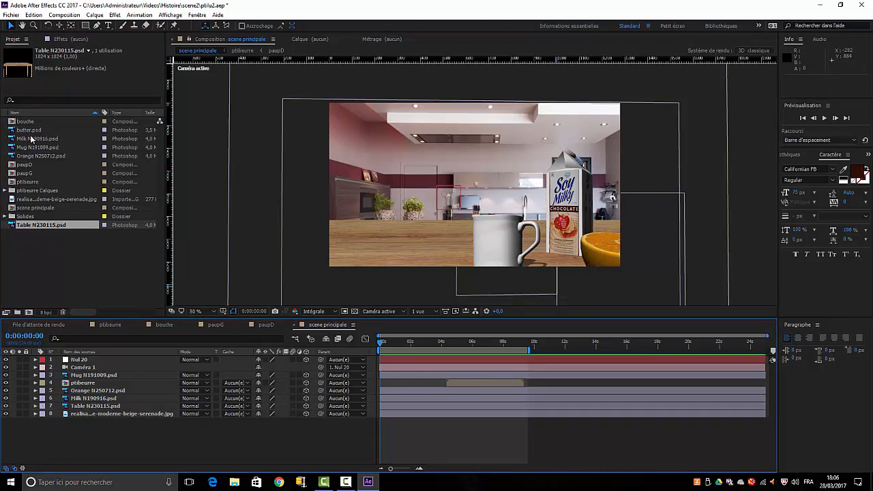
drag(28, 131, 74, 407)
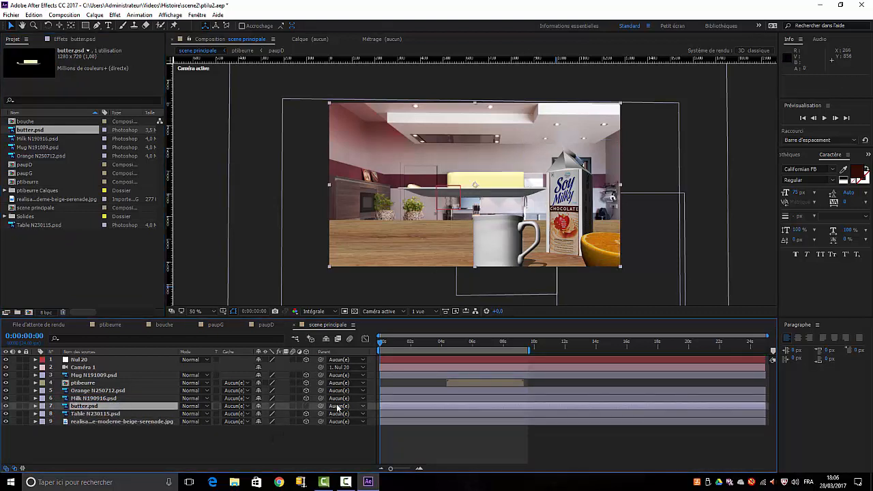
click(305, 407)
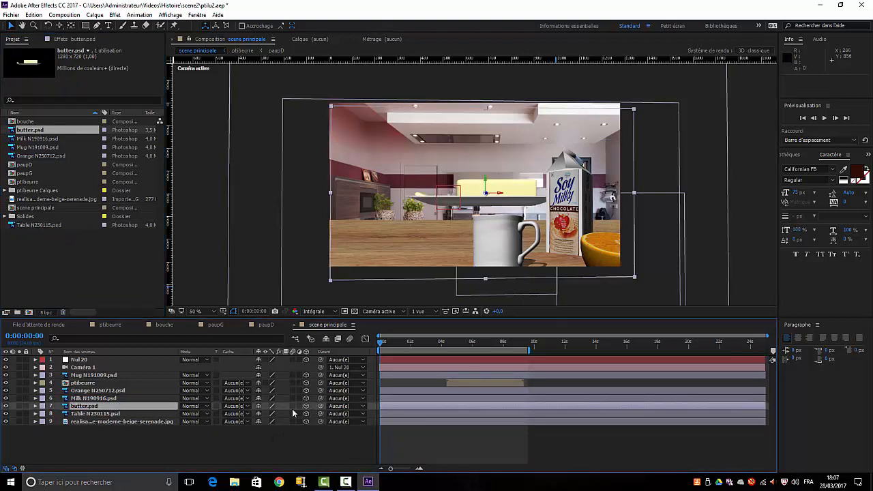
- Set the butter.psd layer's position to 86, 532, -158 so the dish rests on the table beside the mug
key(p)
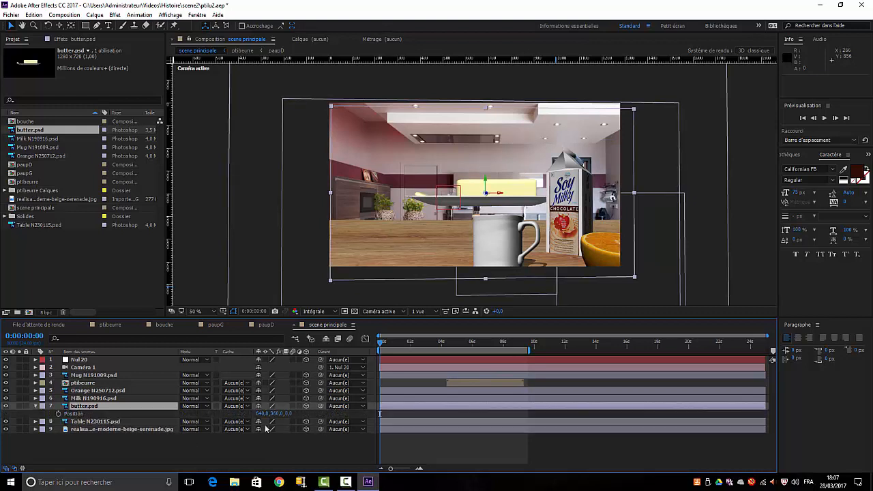
drag(260, 414, 3, 414)
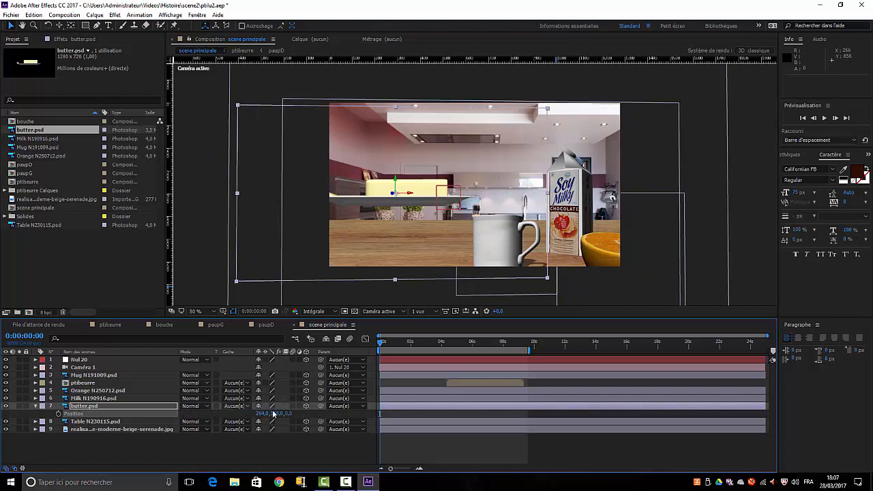
drag(261, 414, 174, 414)
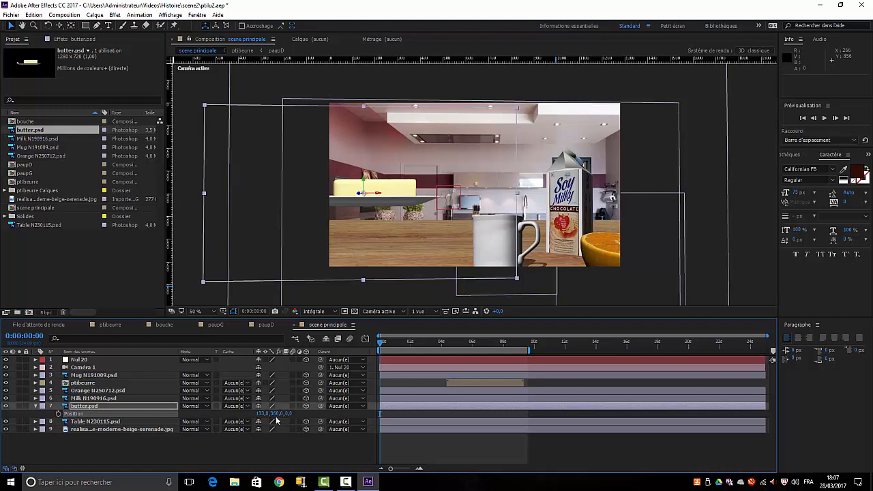
mouse_move(276, 414)
mouse_down()
mouse_move(289, 424)
mouse_move(269, 416)
mouse_up()
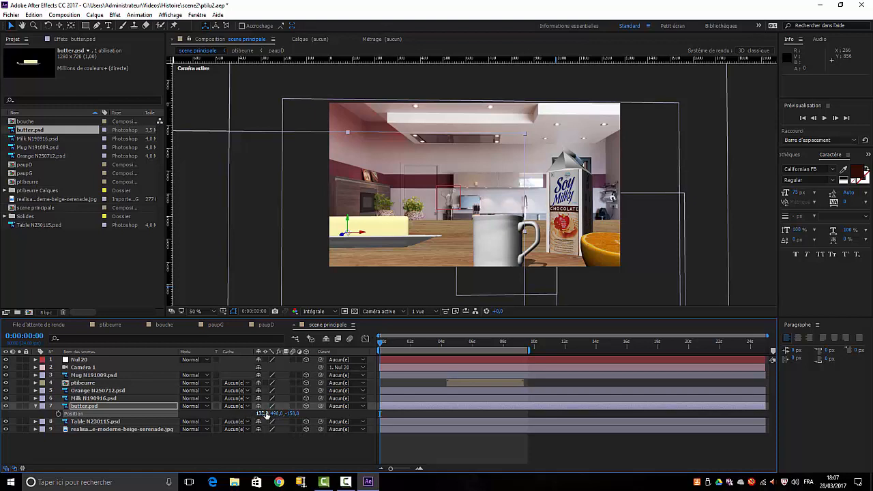
drag(260, 413, 296, 414)
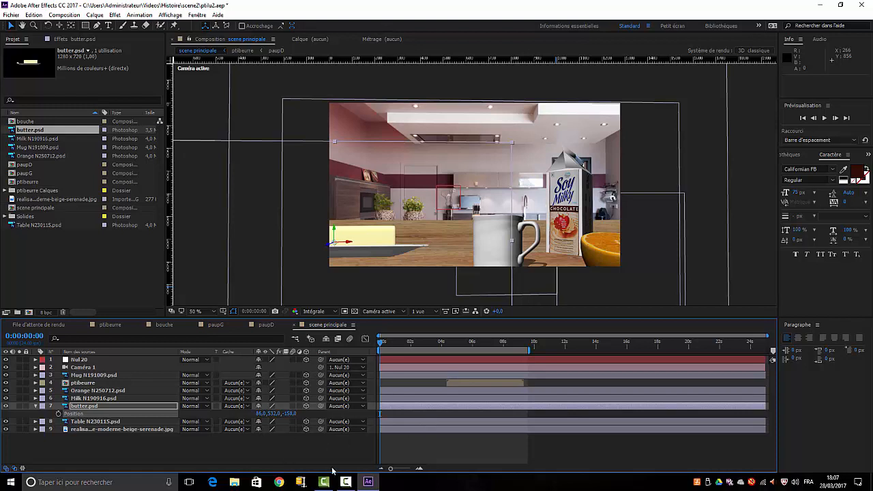
- Preview the scene with the butter dish, and scrub between 0:00:04:22 and 0:00:08:07 to inspect the biscuit's movement from behind the mug
key(space)
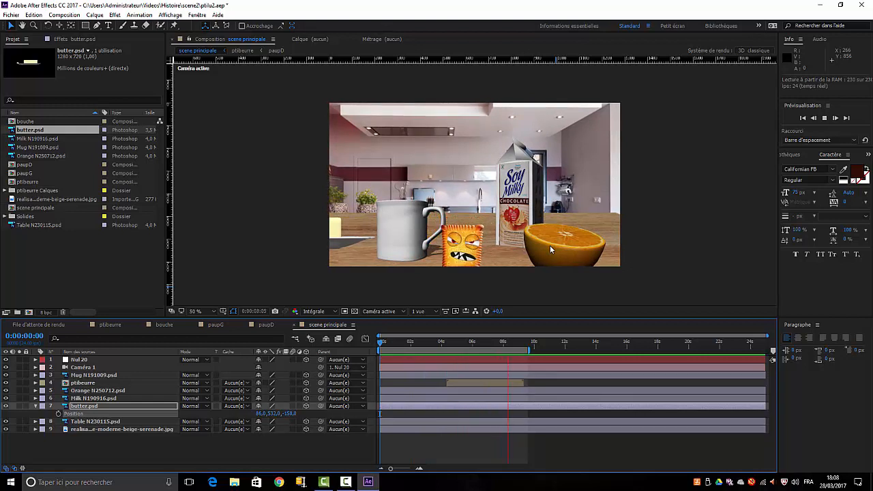
key(space)
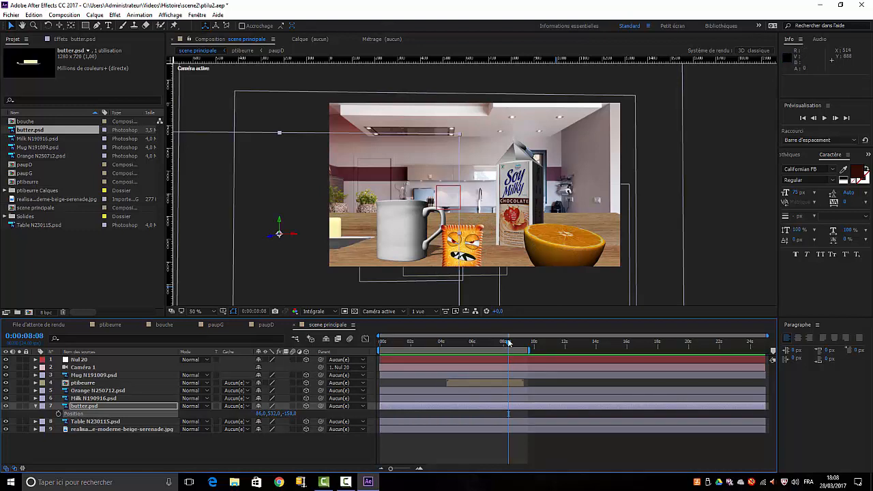
drag(509, 342, 485, 340)
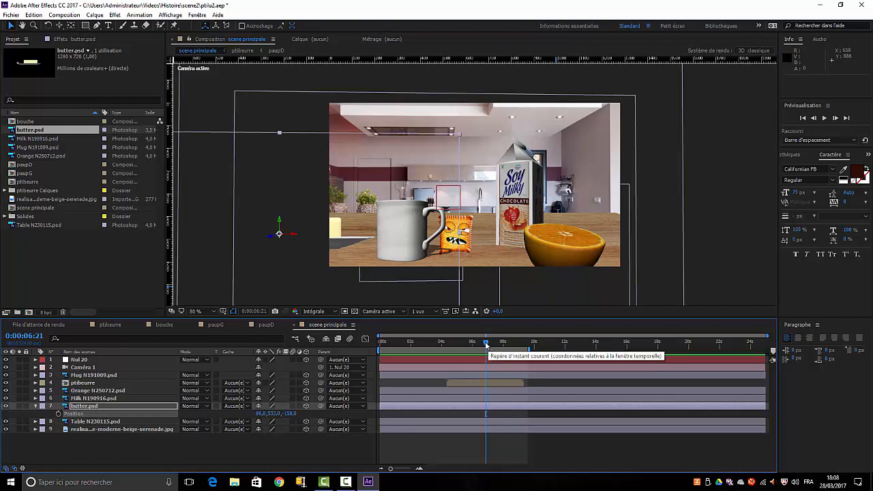
drag(488, 345, 456, 355)
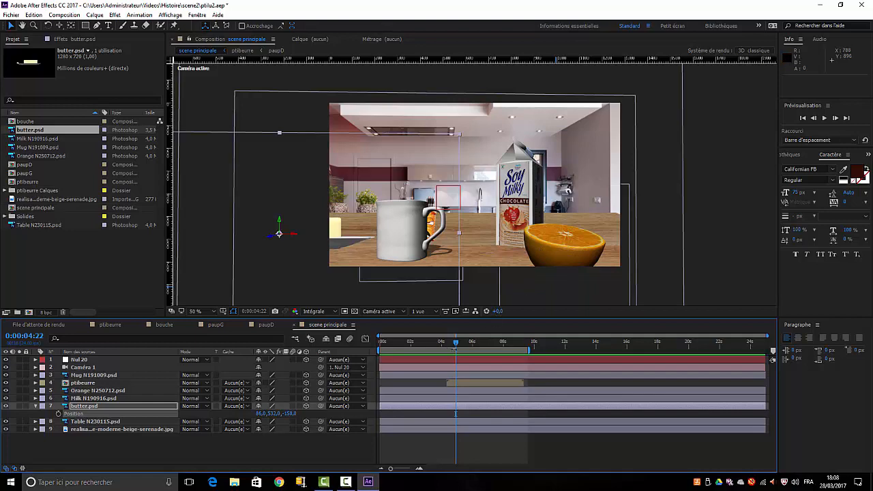
drag(455, 342, 506, 374)
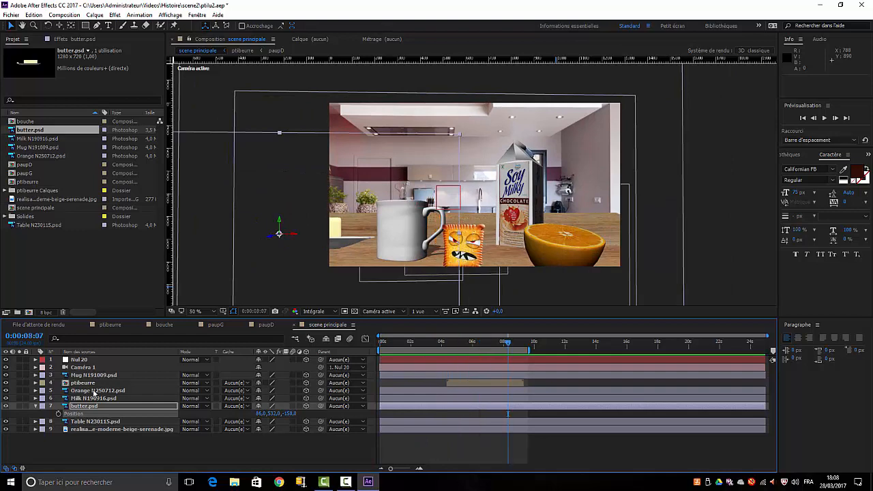
- Open the ptibeurre composition and preview the biscuit's facial animation from its first frame
click(109, 325)
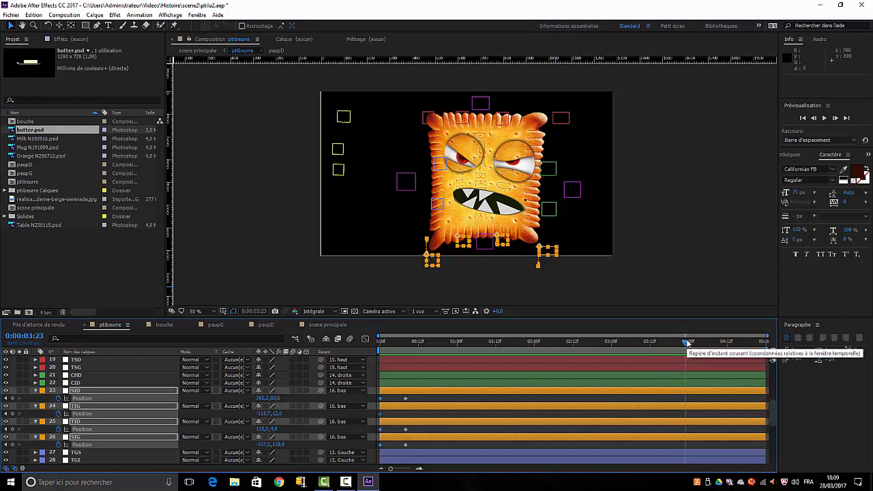
key(Home)
key(space)
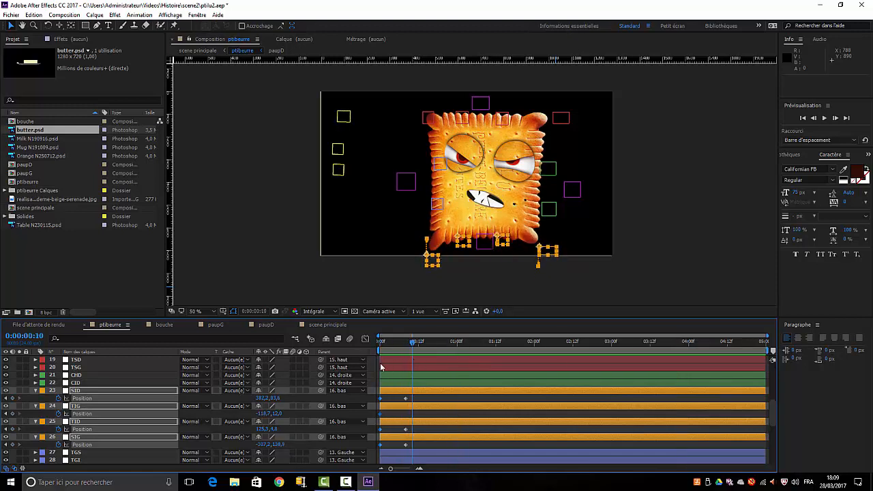
- Return to the scene principale composition, rewind to 0:00 and play back the scene
click(321, 324)
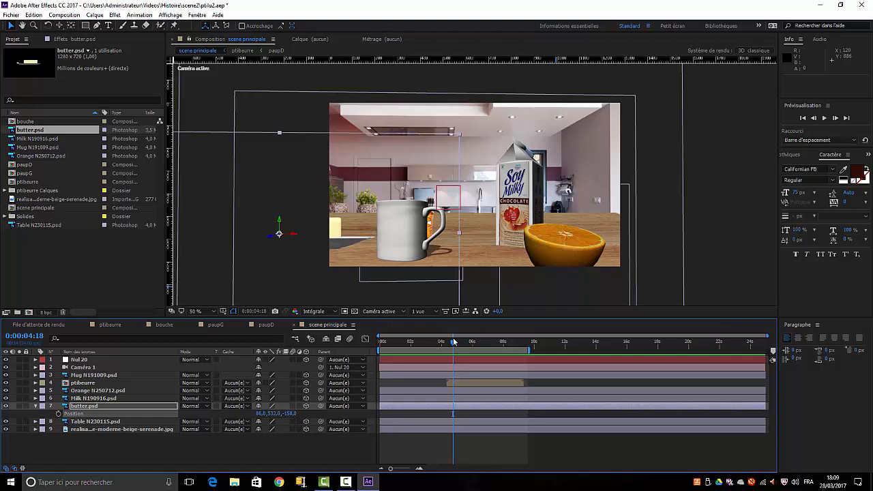
drag(455, 345, 356, 343)
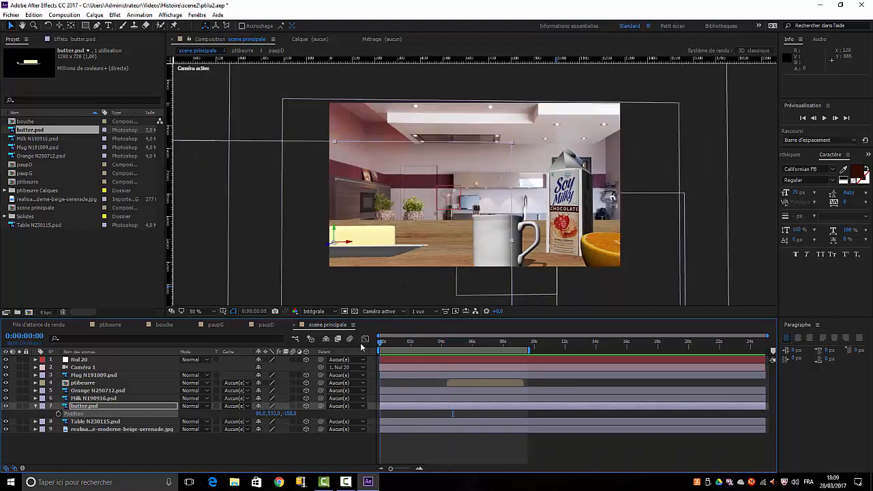
drag(413, 346, 369, 357)
key(space)
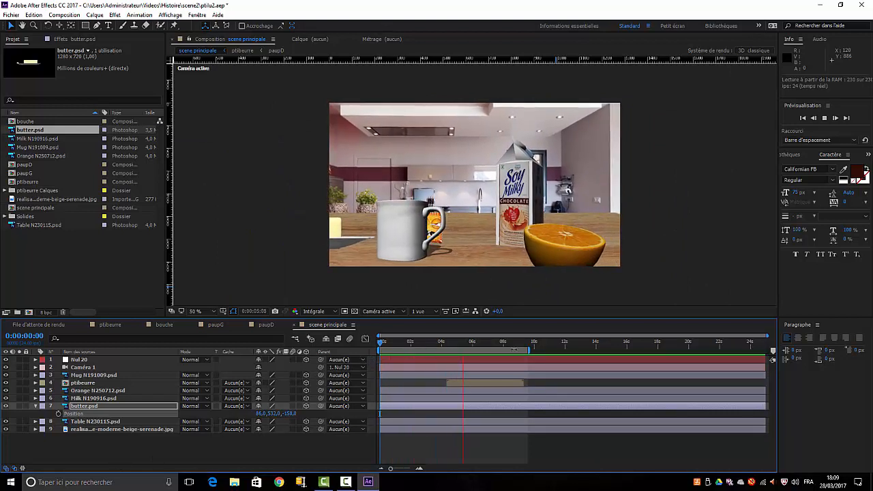
key(space)
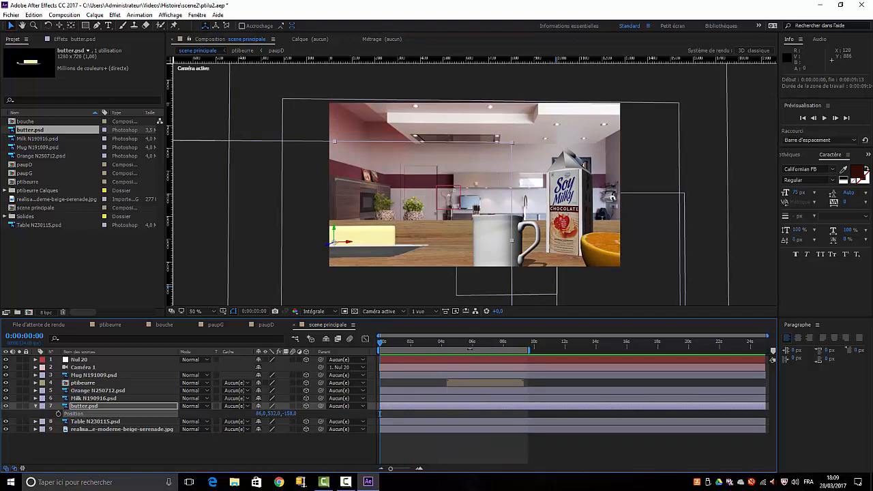
- Scrub scene principale back and forth between 0:00 and 0:00:08:17 to examine the camera move and the biscuit's entrance
drag(459, 342, 493, 358)
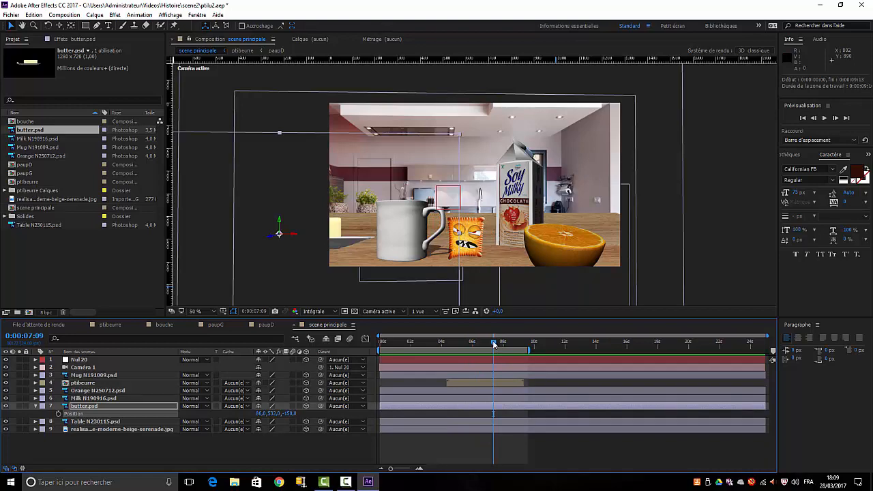
drag(494, 344, 426, 343)
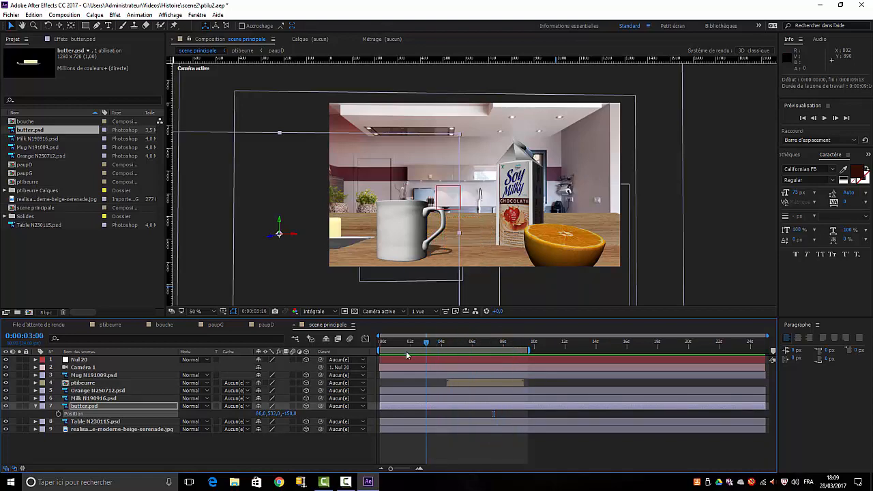
key(space)
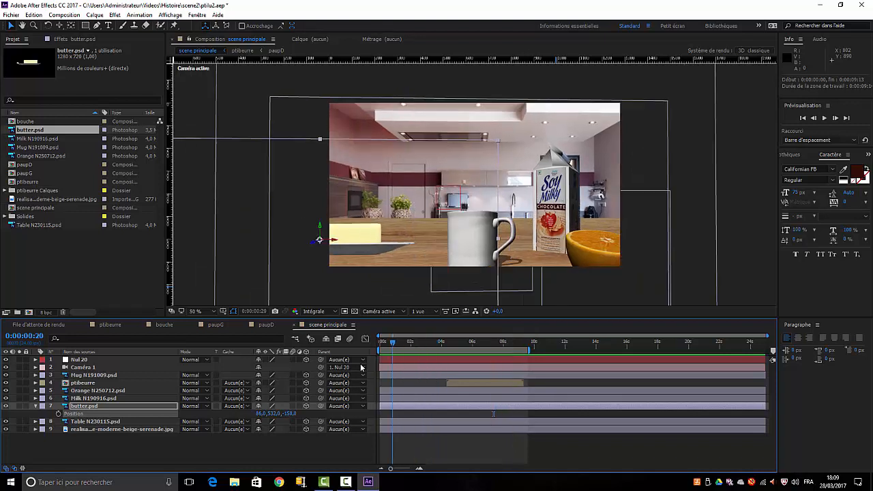
drag(362, 368, 353, 348)
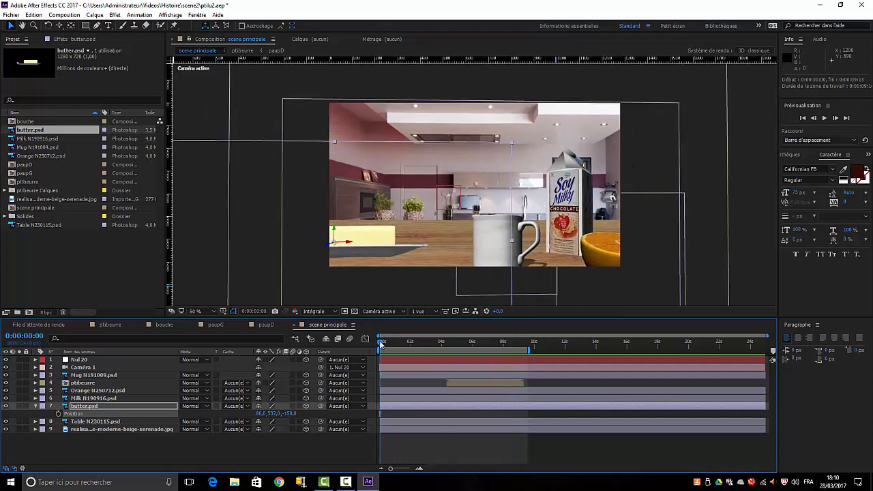
drag(380, 343, 466, 380)
key(space)
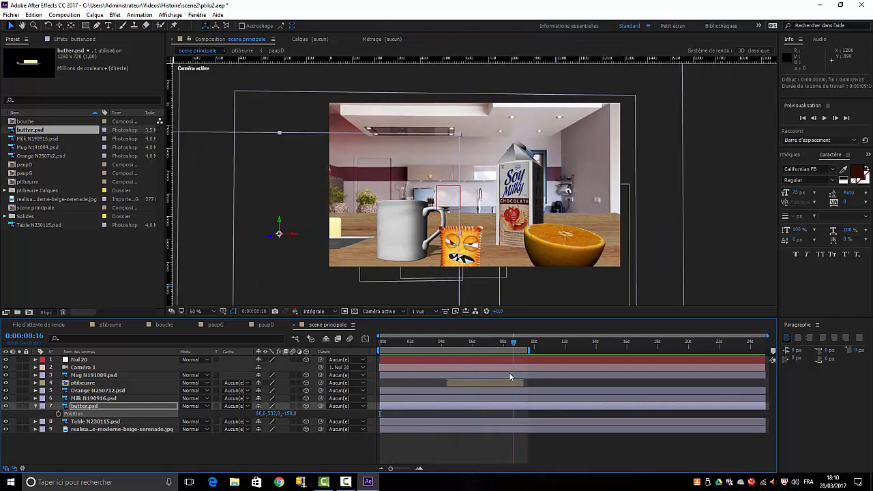
key(Home)
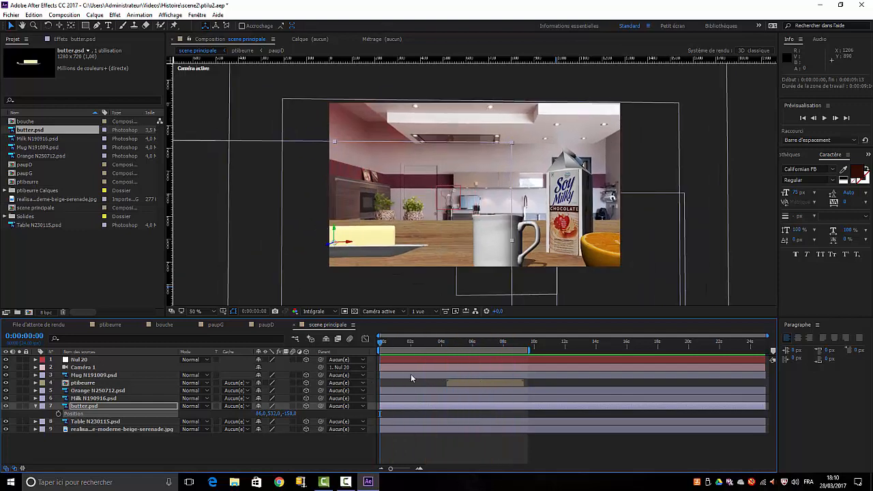
drag(410, 374, 513, 380)
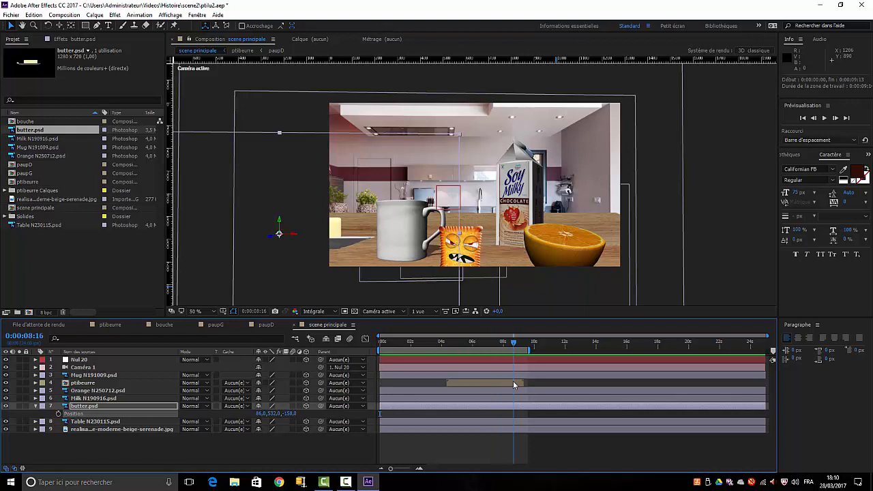
drag(513, 380, 513, 380)
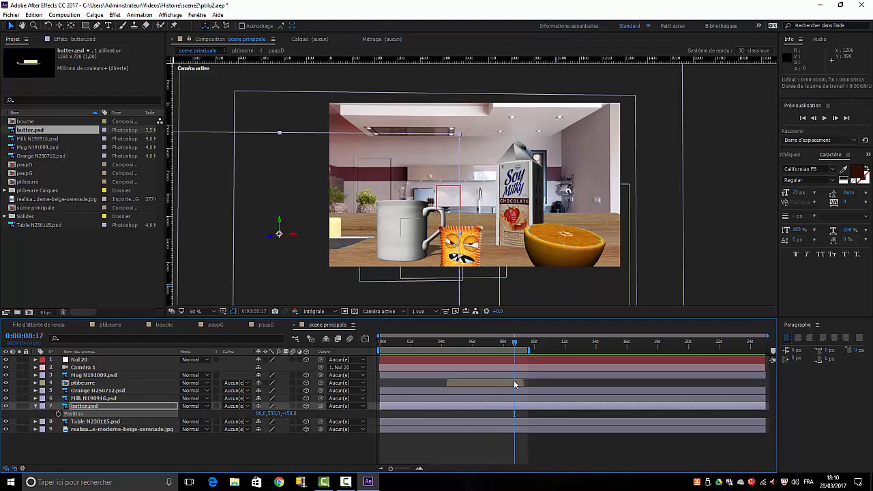